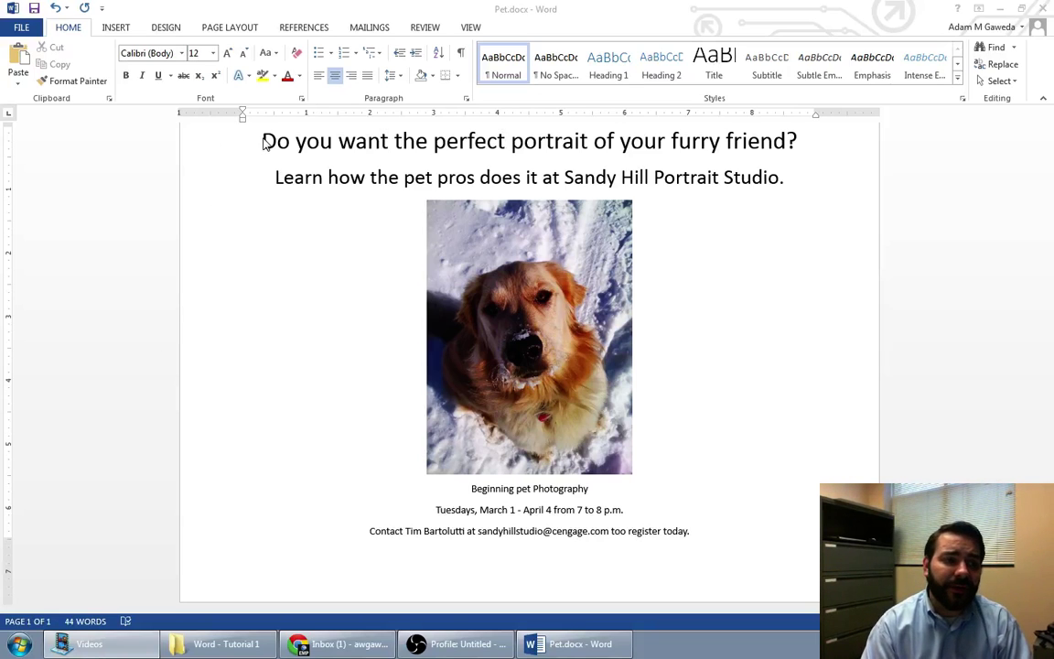
Step: Back in Word, review the flyer's heading line, then bring up the Windows Start menu
key("alt+Tab")
left_click_drag(264, 140, 801, 138)
left_click(824, 138)
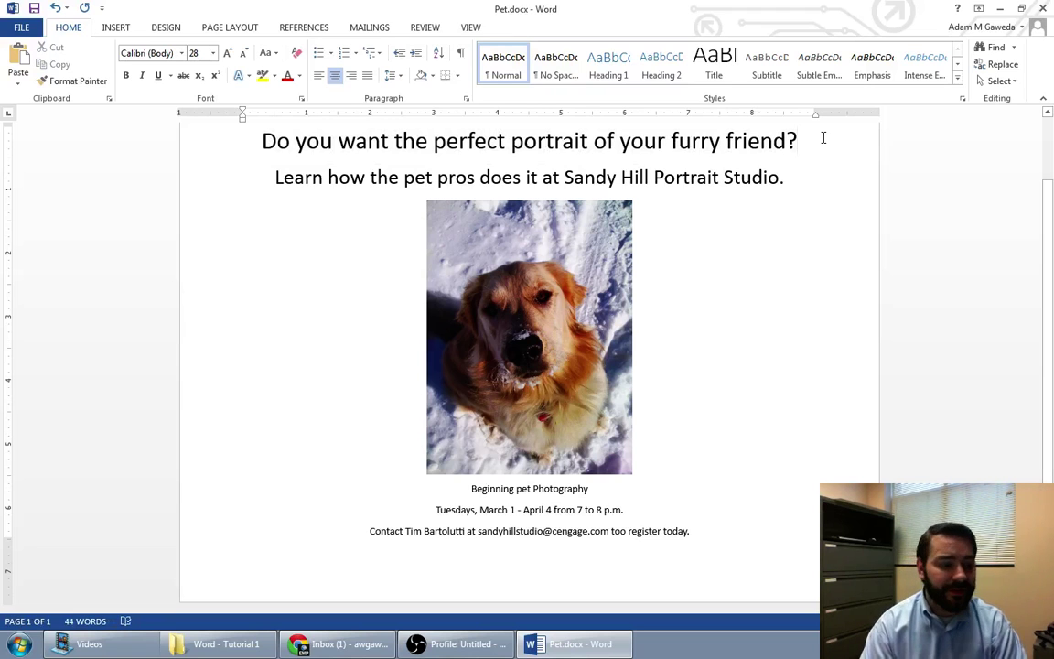
left_click(20, 644)
Step: Launch Character Map via a 'charac' search and move its window over the flyer
type("charac")
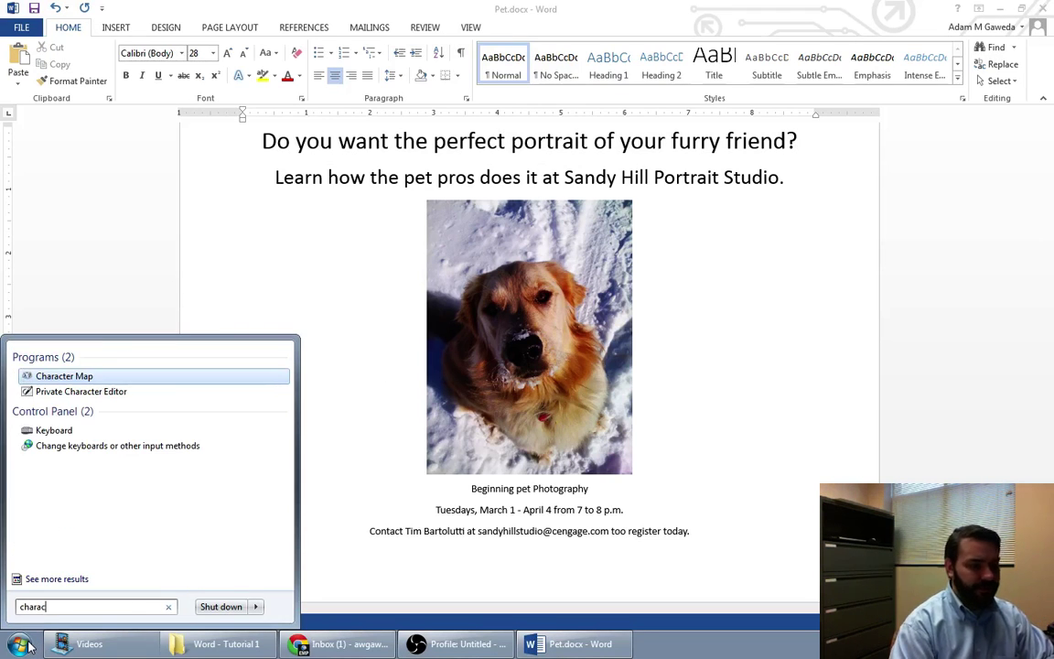
key("Return")
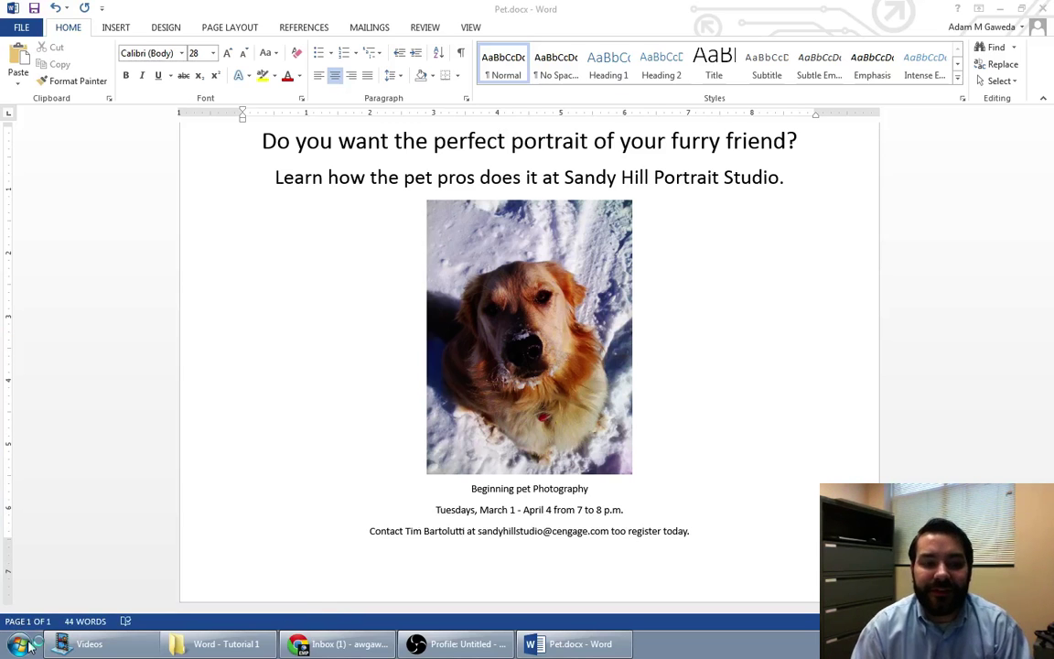
left_click_drag(125, 60, 347, 126)
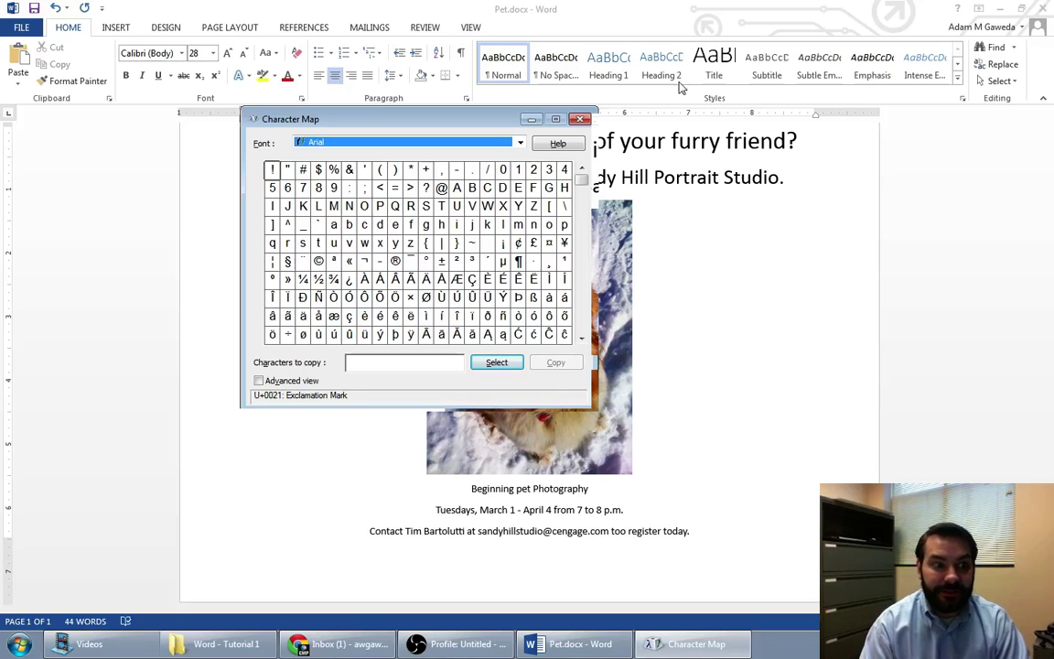
Step: Preview ñ enlarged in Arial, then scroll through Character Map's font list
mouse_move(582, 176)
left_mouse_down()
mouse_move(584, 332)
mouse_move(582, 176)
left_mouse_up()
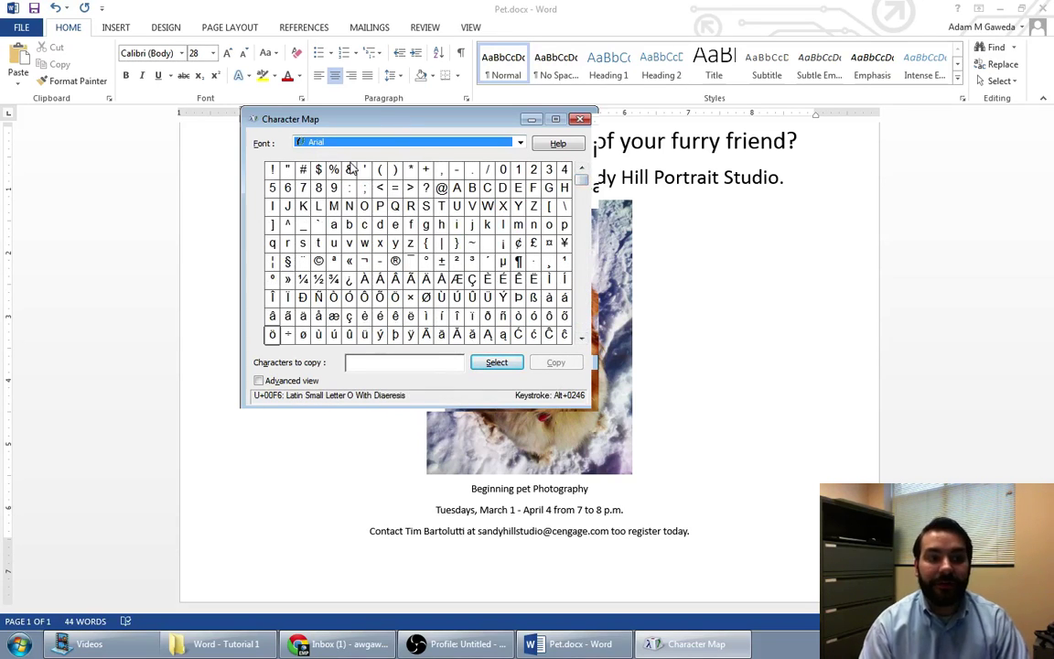
left_click(503, 315)
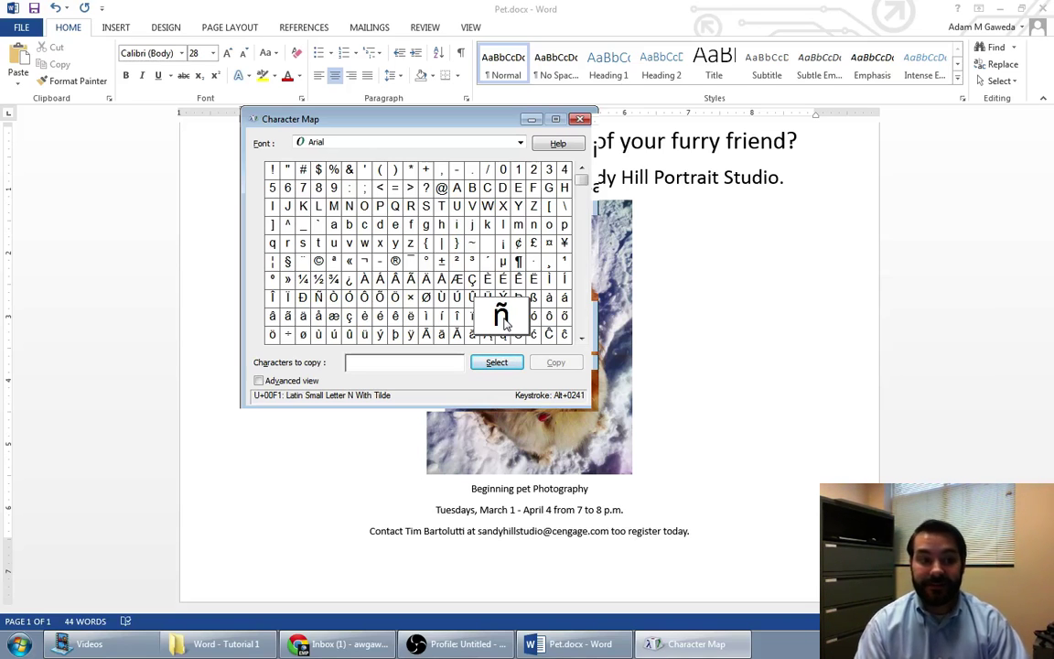
left_click(474, 142)
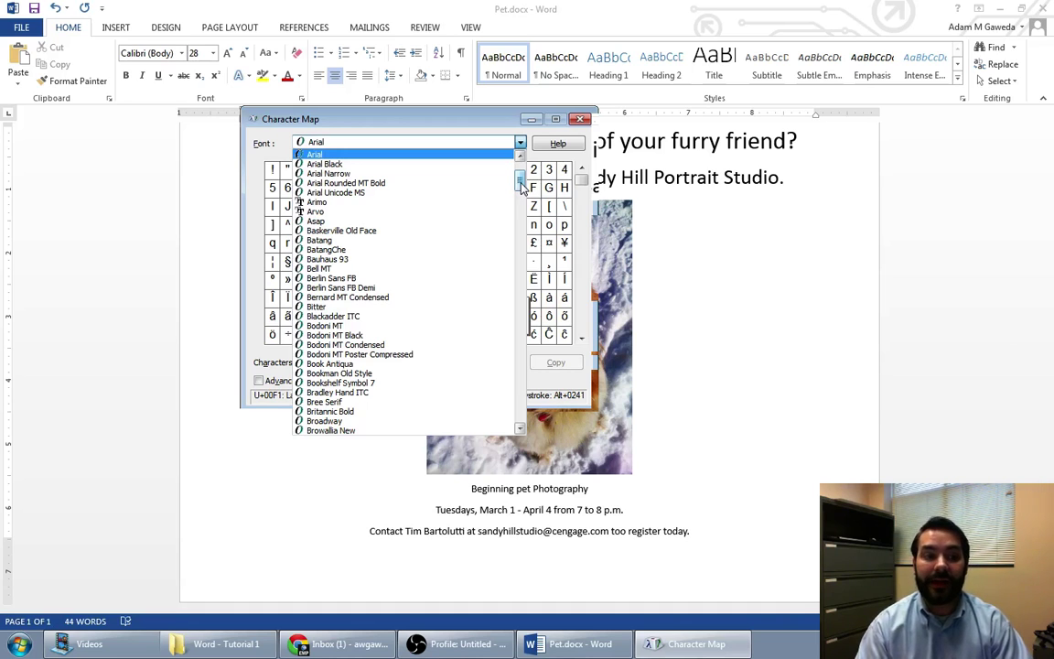
left_click(467, 130)
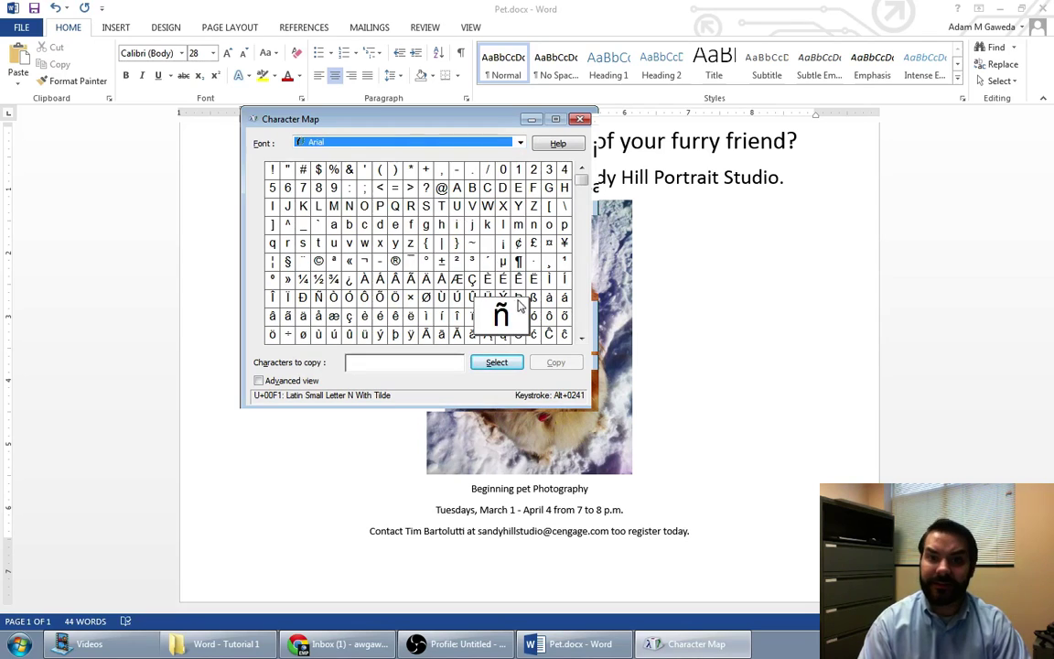
left_click(520, 143)
left_click_drag(520, 161, 520, 369)
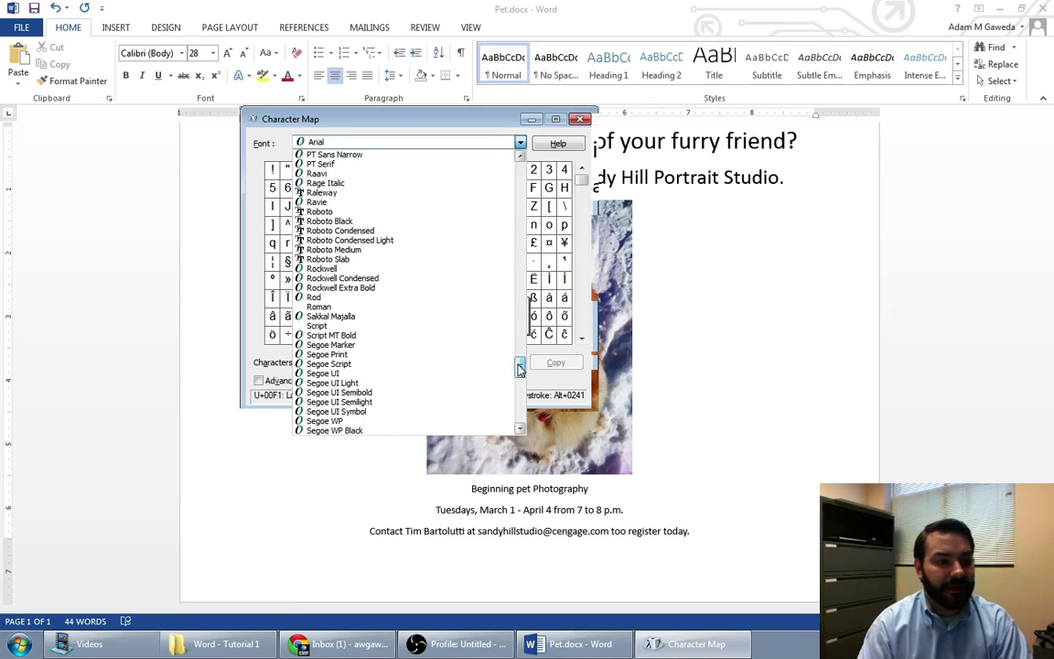
Step: Compare character sets from Roboto through Roman, previewing ñ enlarged
left_click(340, 214)
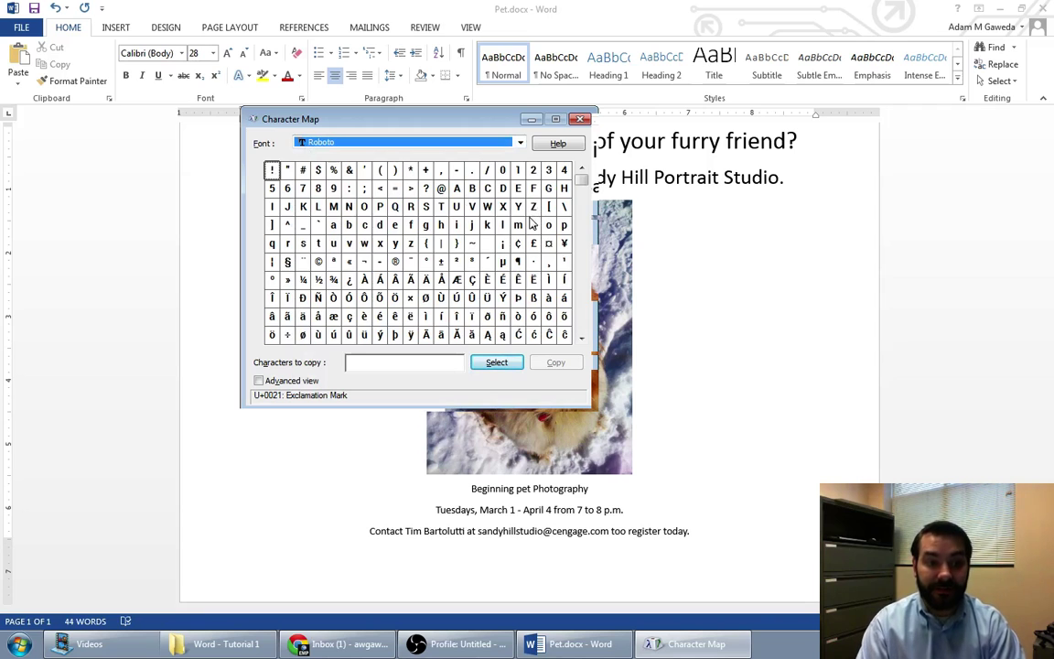
key("Down")
key("Down")
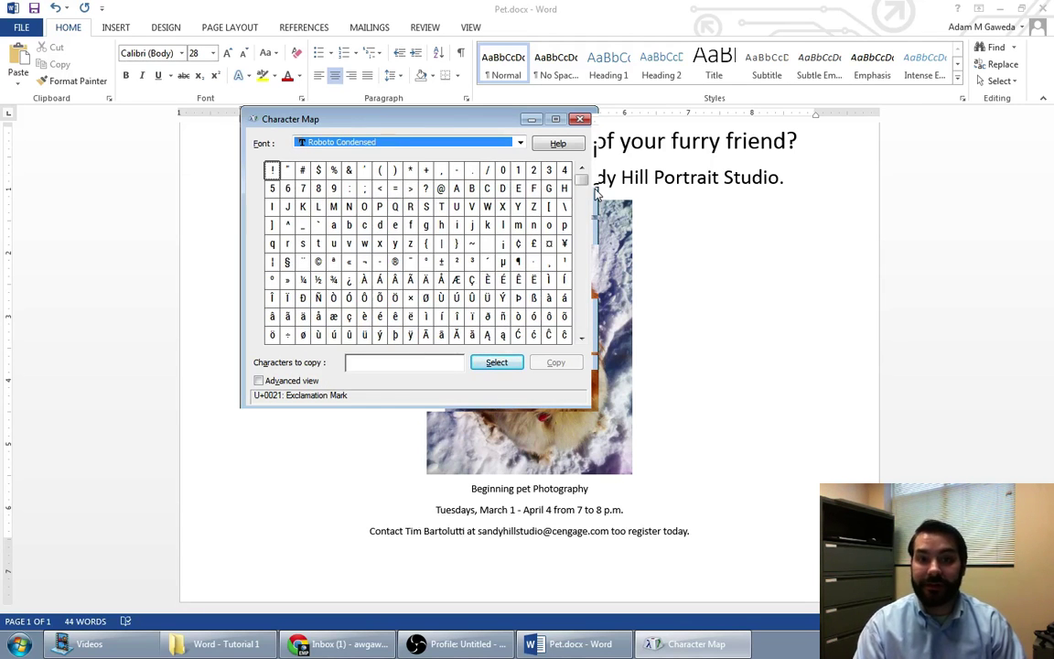
key("Down")
key("Down")
key("Down")
key("Down")
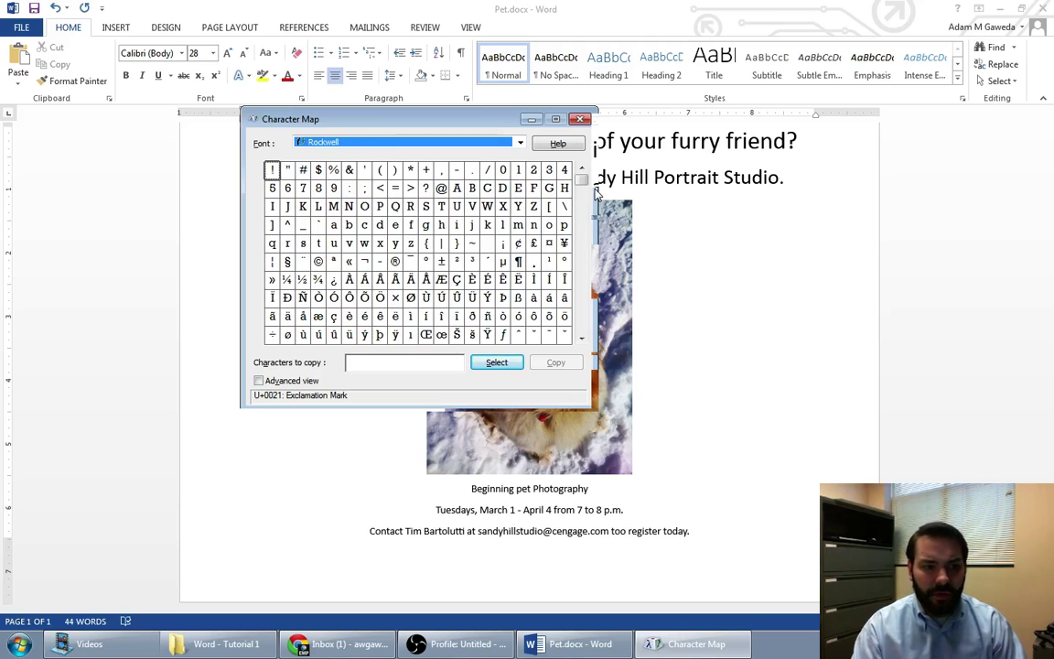
key("Down")
key("Down")
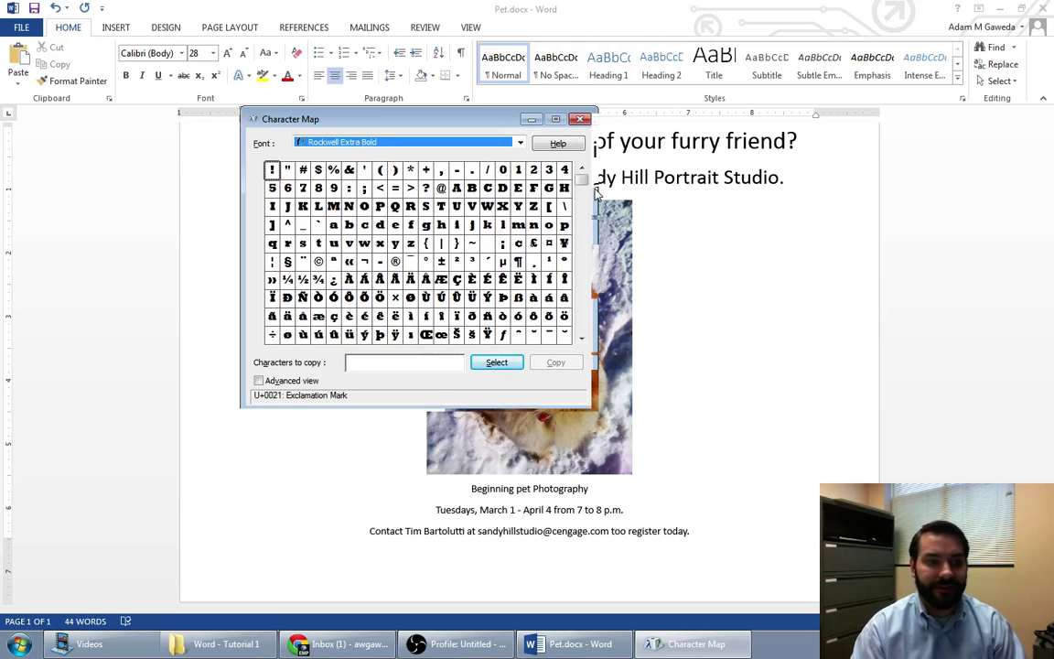
key("Down")
key("Down")
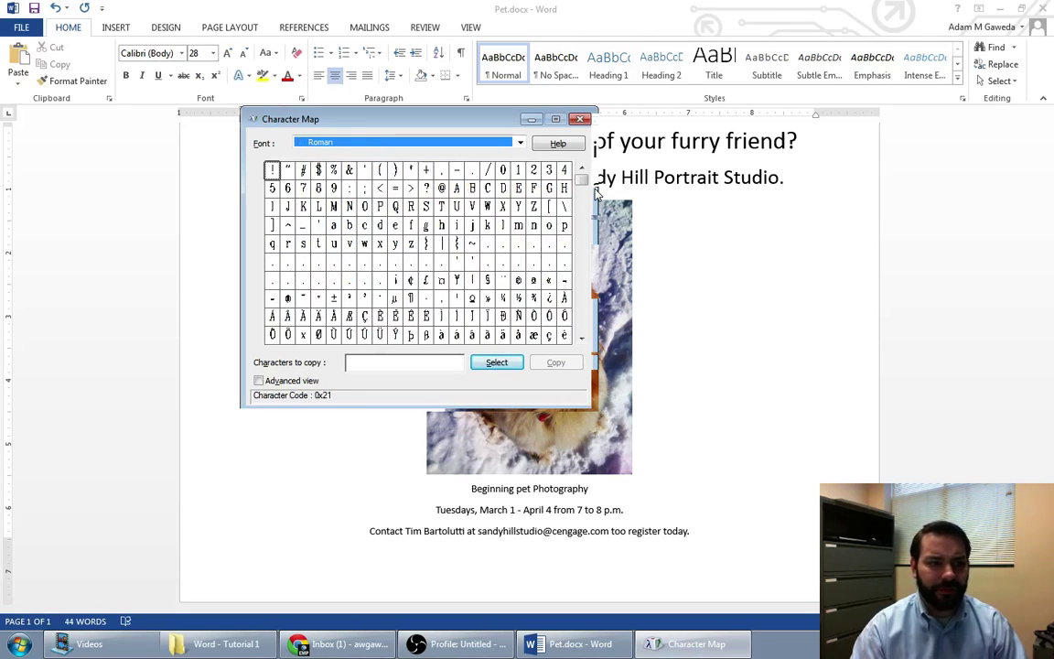
key("Down")
key("Down")
key("Down")
key("Down")
key("Down")
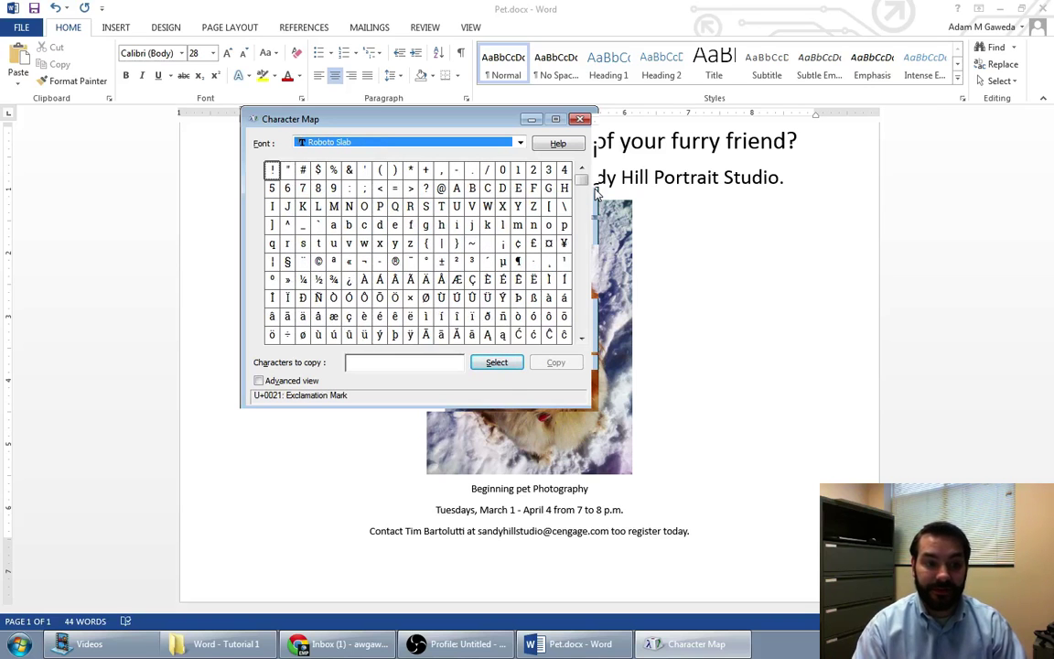
left_click(502, 316)
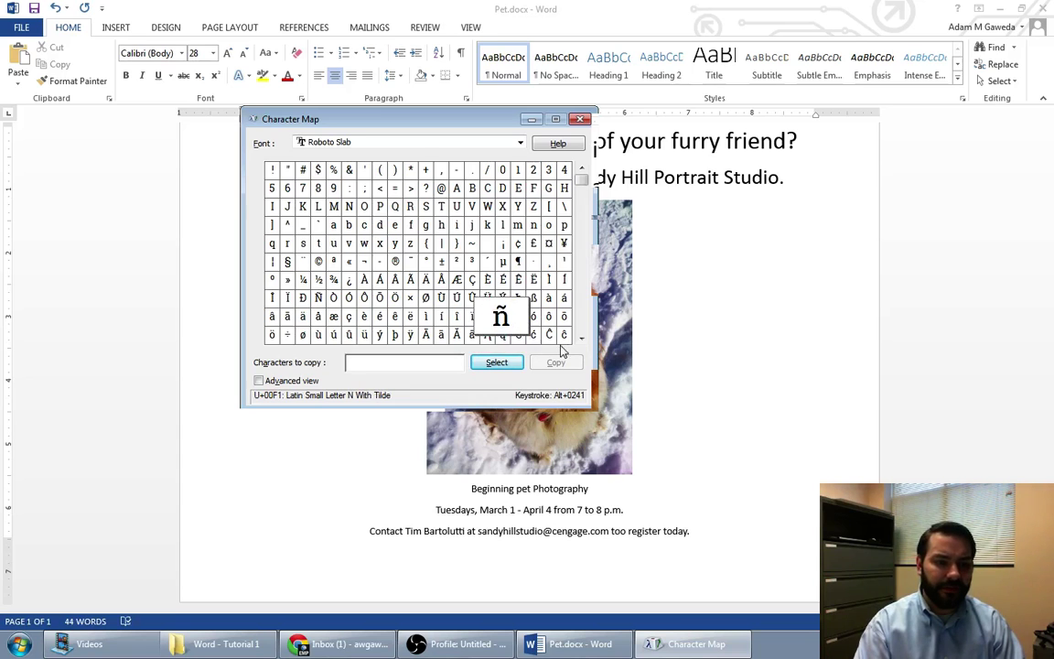
Step: Switch Character Map to Showcard Gothic and preview its ñ
left_click(403, 146)
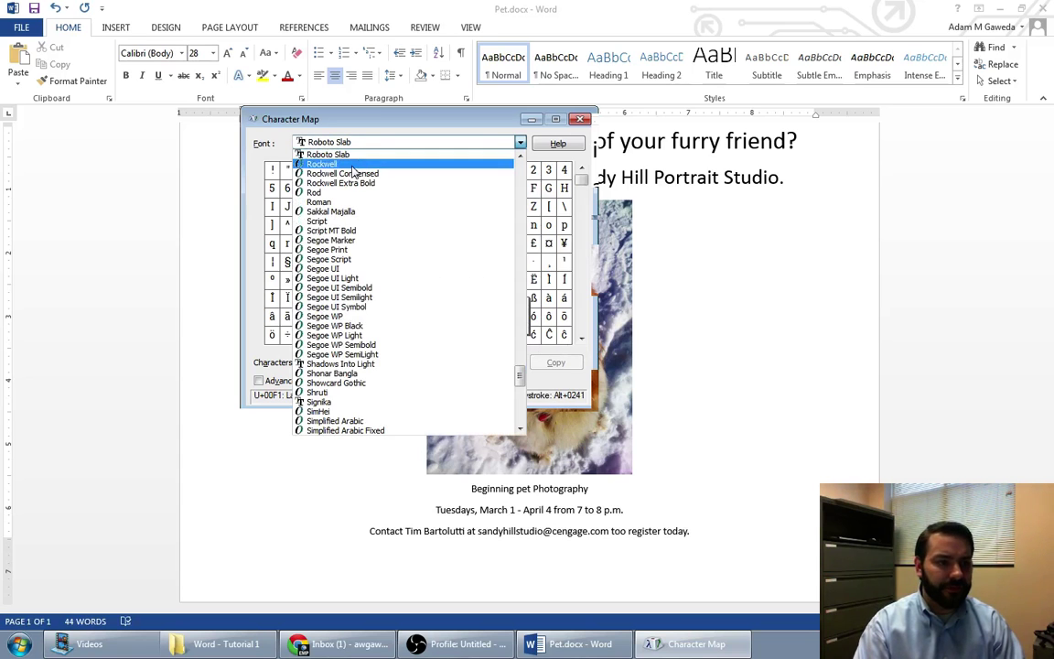
left_click(315, 382)
left_click(500, 319)
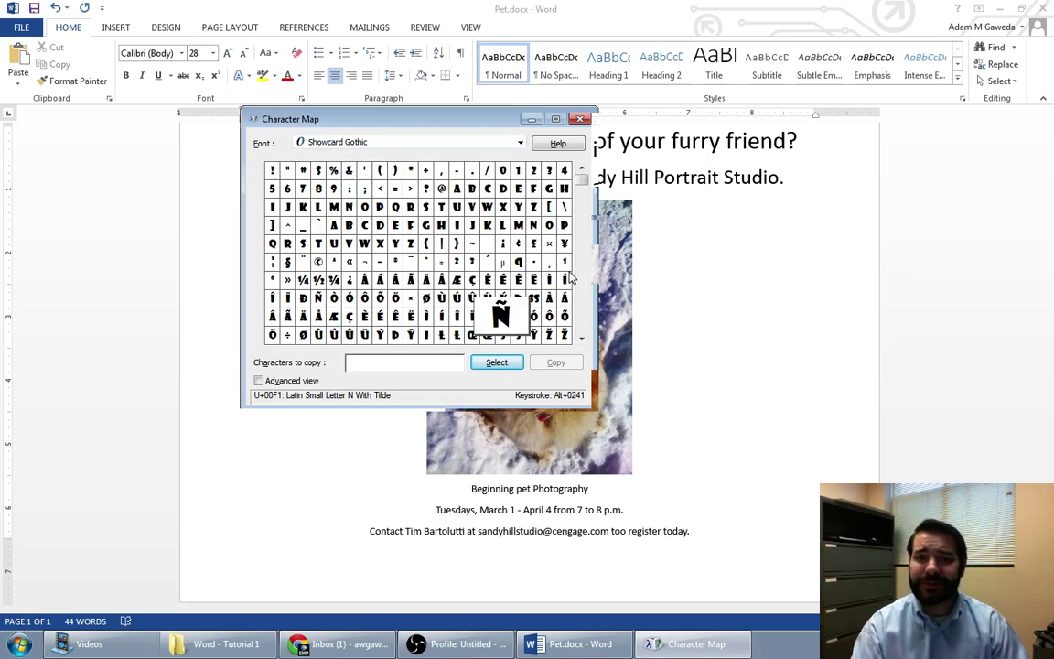
Step: Close Character Map and set the flyer heading in Showcard Gothic
left_click(580, 119)
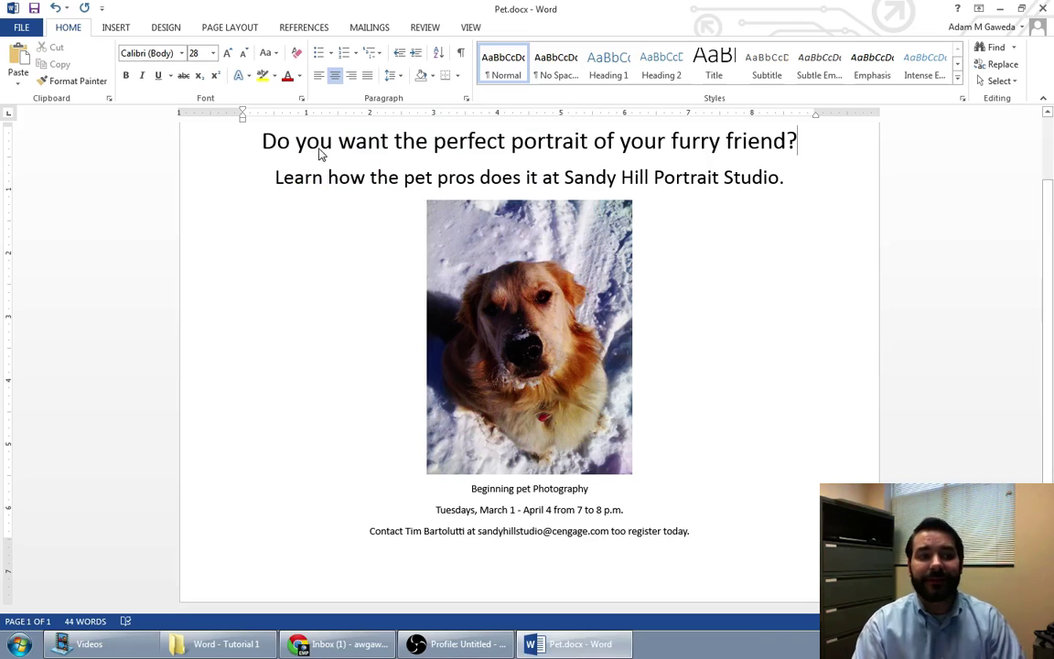
left_click(207, 137)
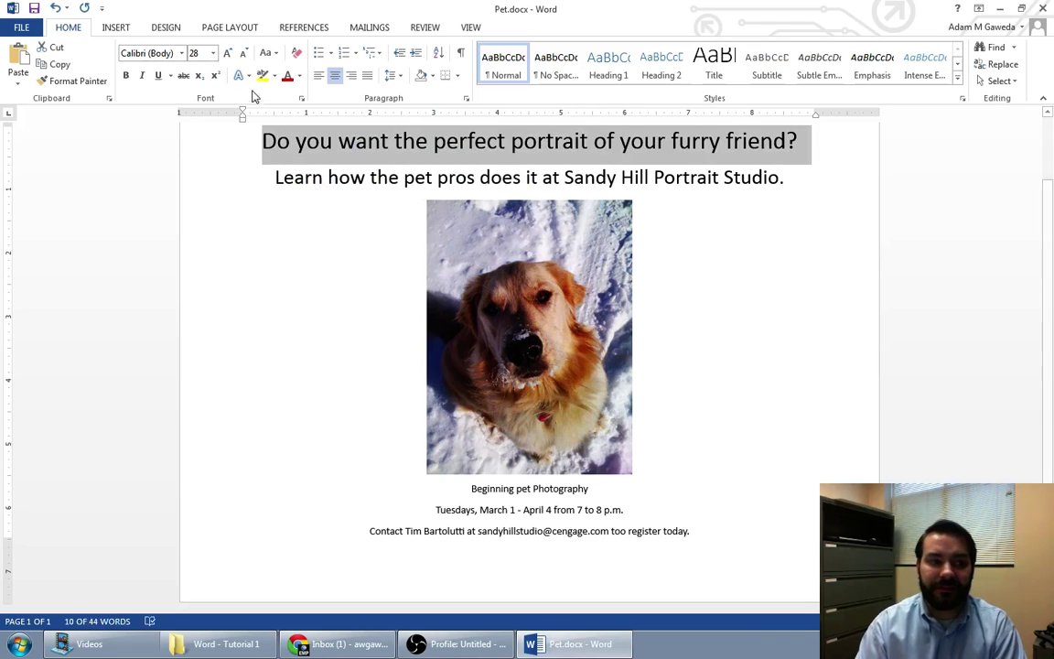
left_click(182, 53)
scroll(316, 203, "down", 2)
left_click_drag(315, 203, 312, 427)
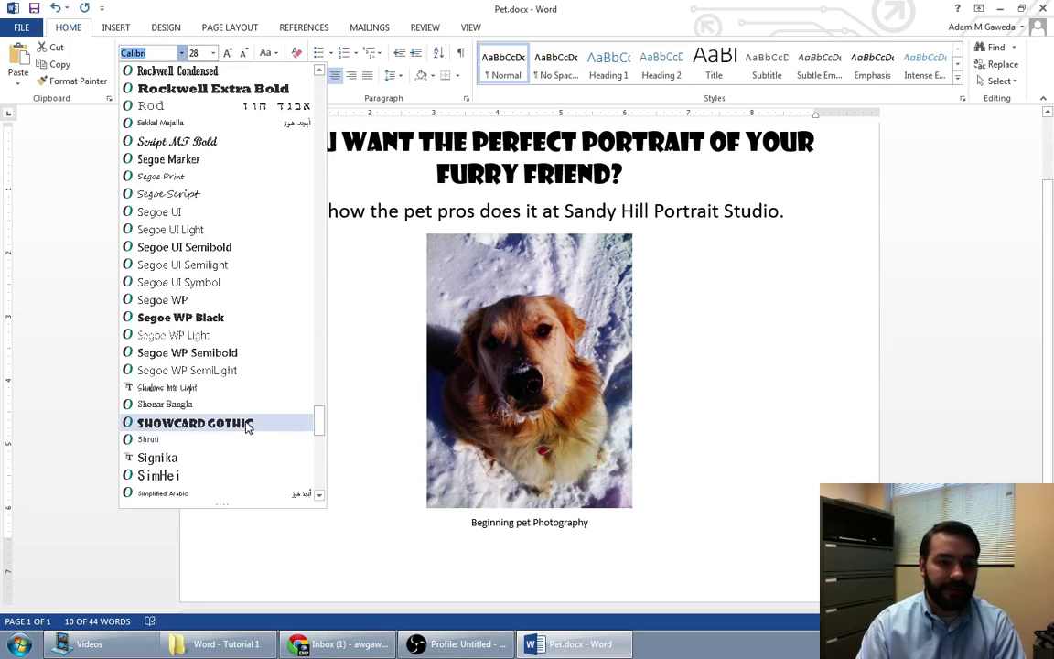
left_click(245, 424)
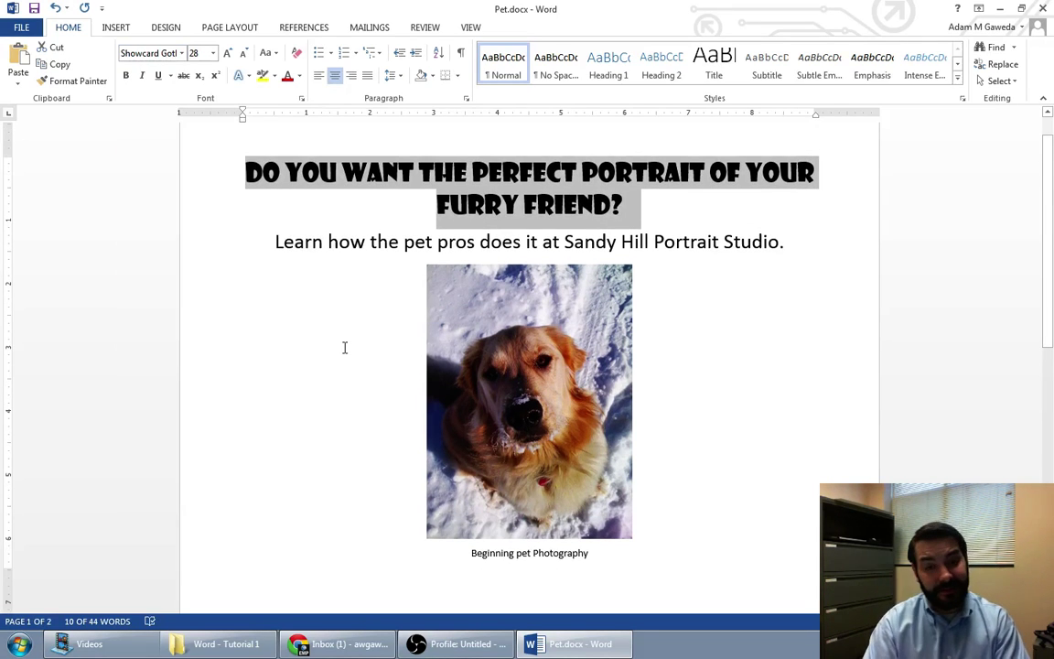
Step: Shrink the heading from 28 pt down to 20 pt so it fits one line
left_click(245, 55)
left_click(244, 55)
left_click(244, 55)
left_click(245, 54)
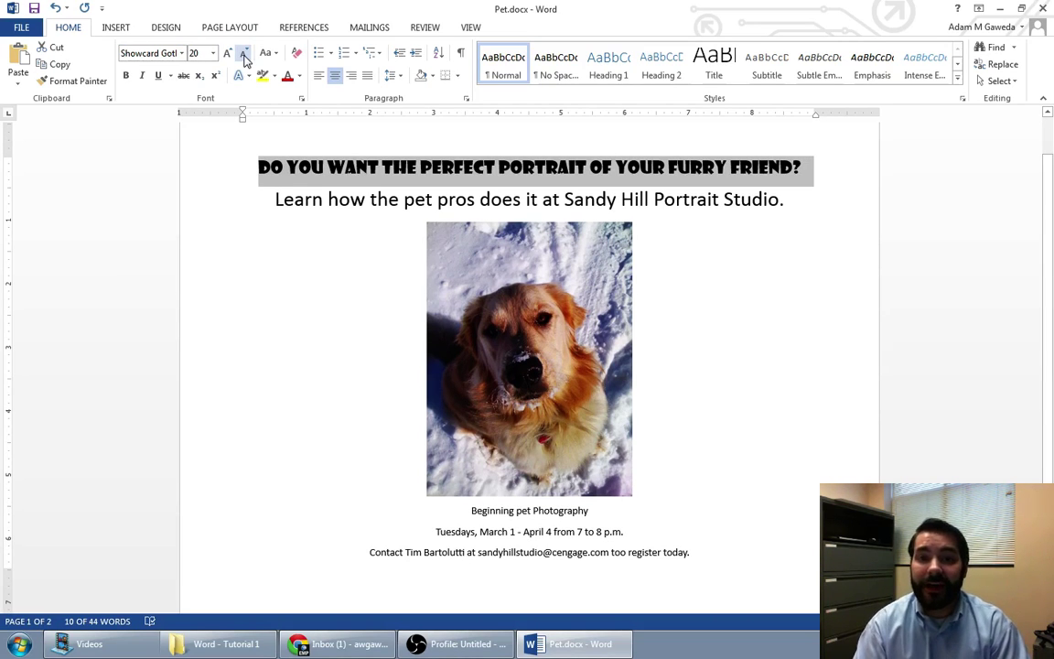
Step: Select the Sandy Hill Portrait Studio subtitle, shrink it to 18 pt, and italicize it
left_click(254, 205)
left_click(229, 211)
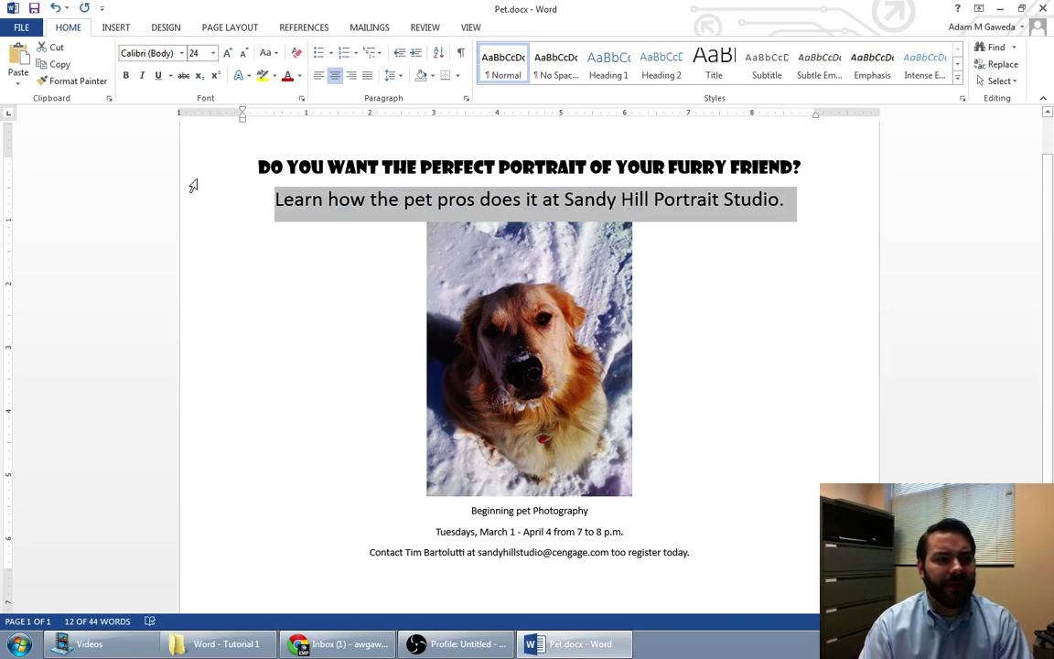
left_click(243, 55)
left_click(243, 55)
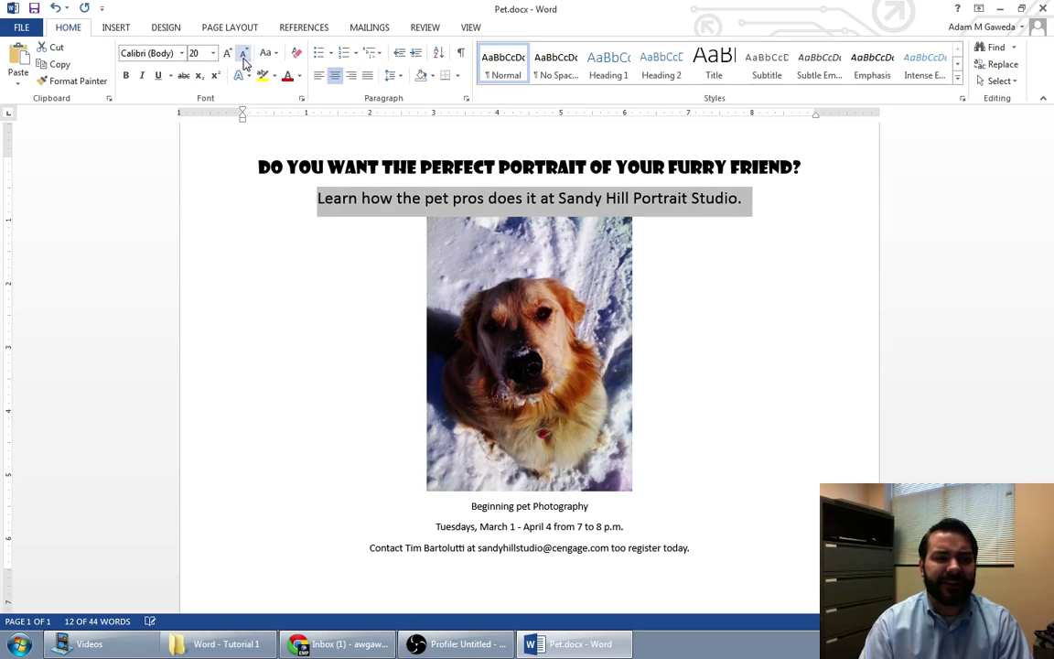
left_click(244, 54)
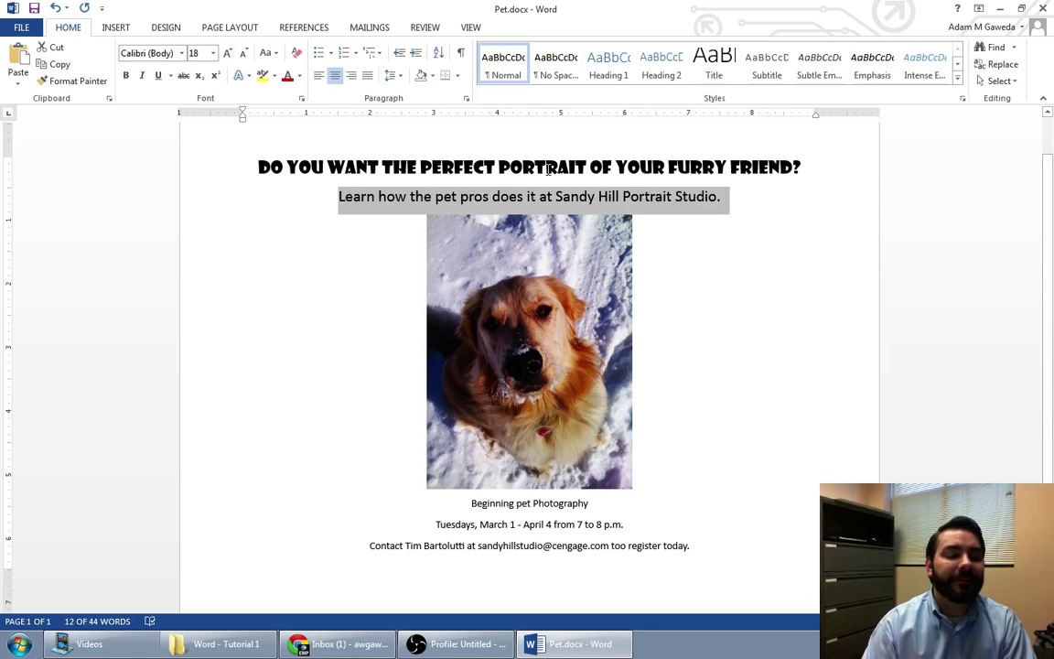
left_click(143, 77)
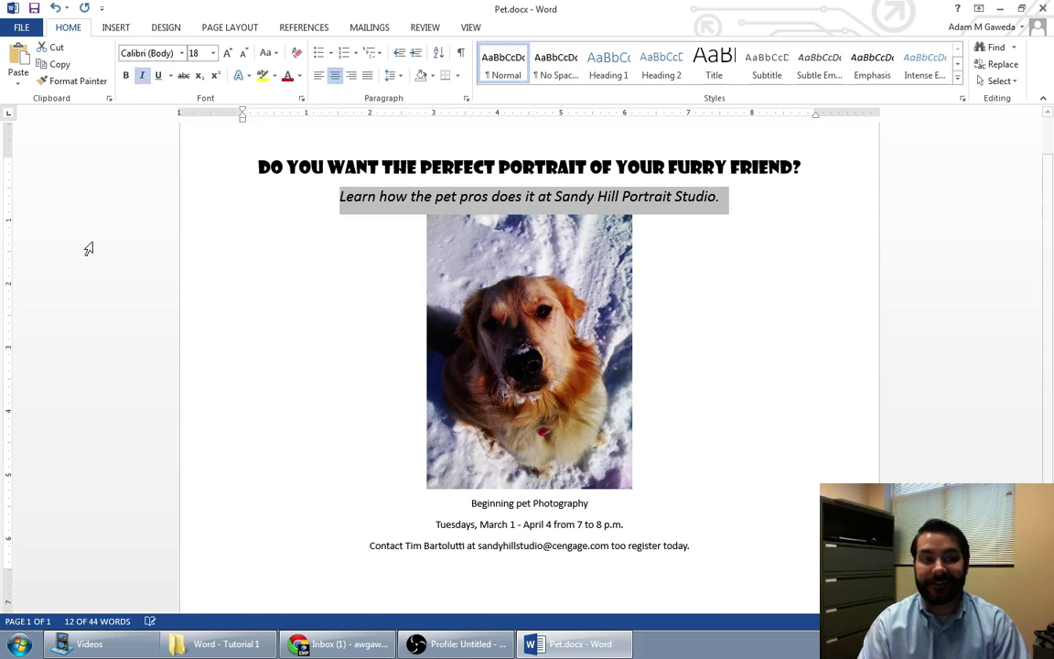